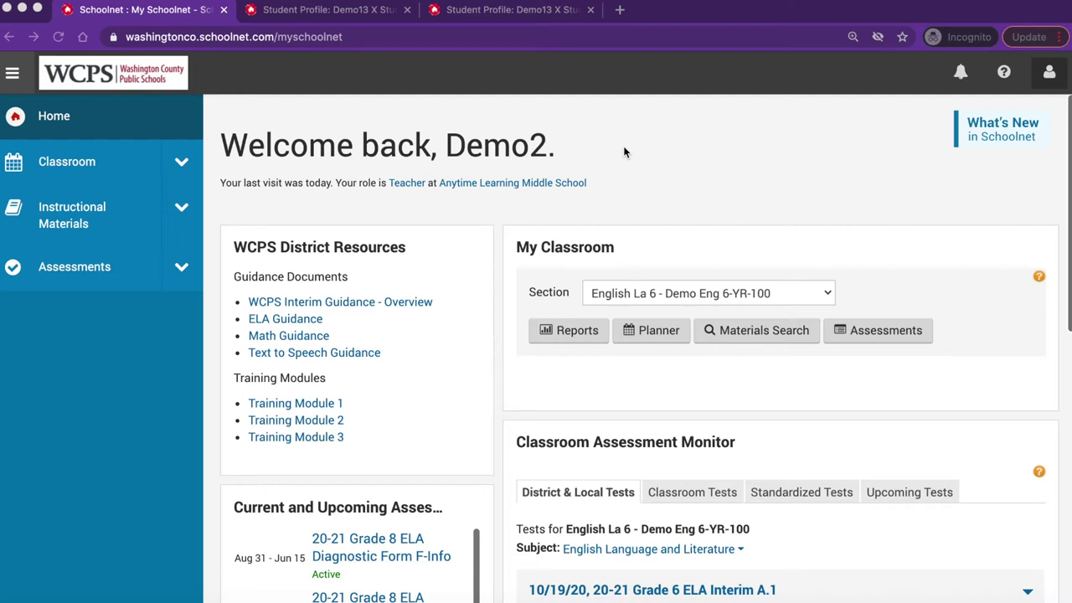
# Keep the English La 6 - Demo Eng 6-YR-100 section selected in My Classroom and open its reports
pyautogui.click(52, 122)
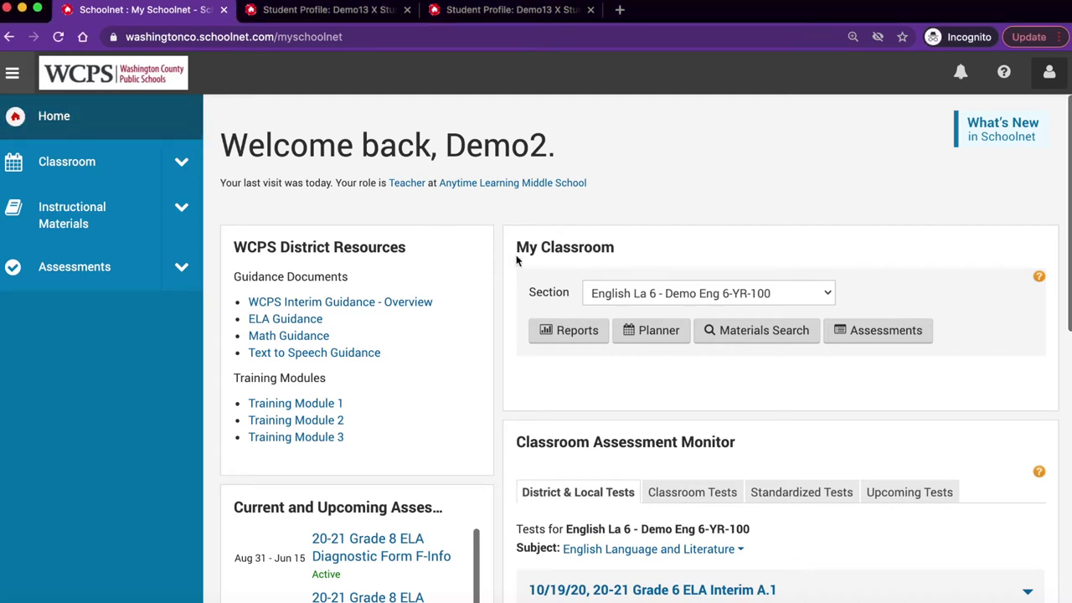
pyautogui.click(824, 294)
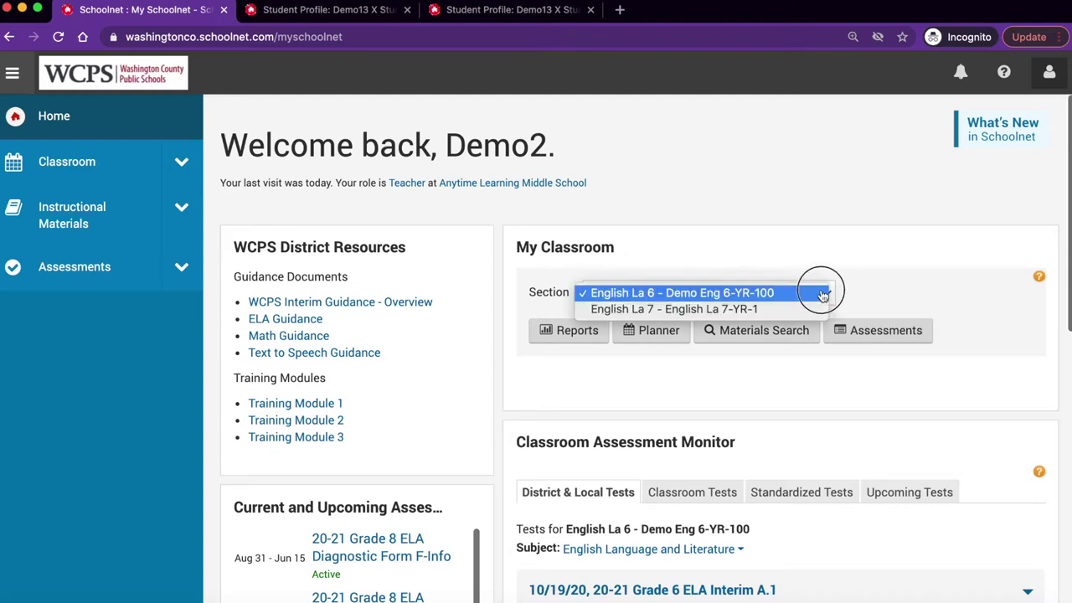
pyautogui.click(696, 294)
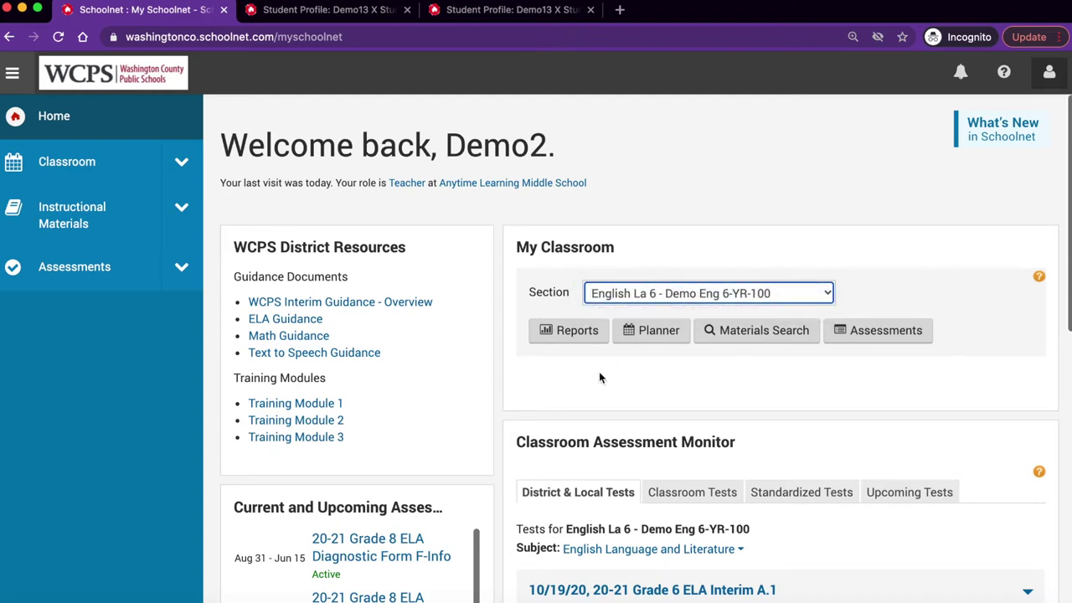
pyautogui.click(571, 335)
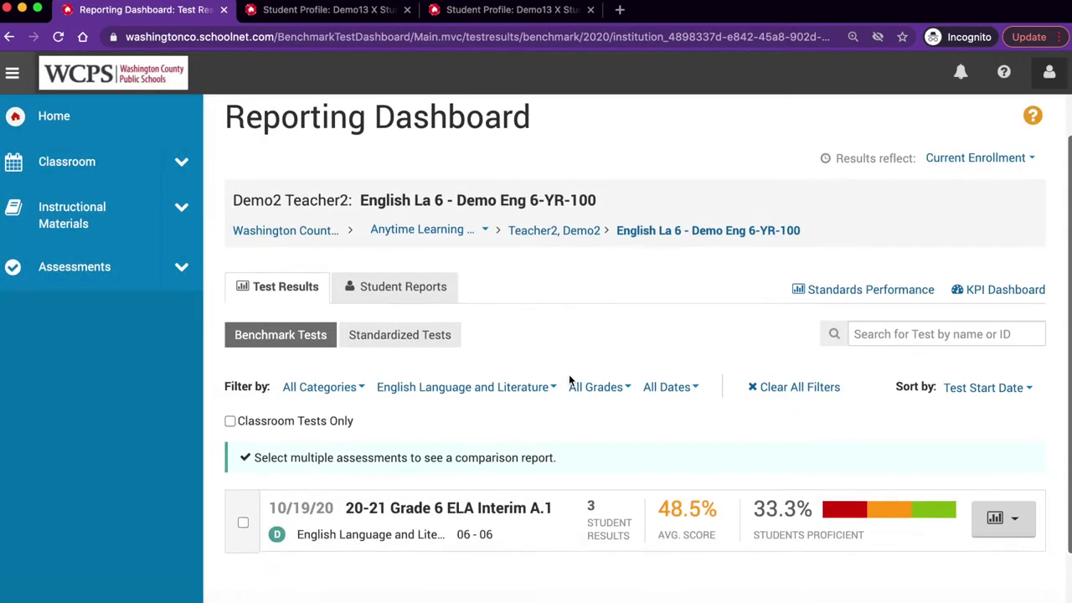
# Open the 20-21 Grade 6 ELA Interim A.1 test report and show its Standards Analysis
pyautogui.scroll(-3, 563, 368)
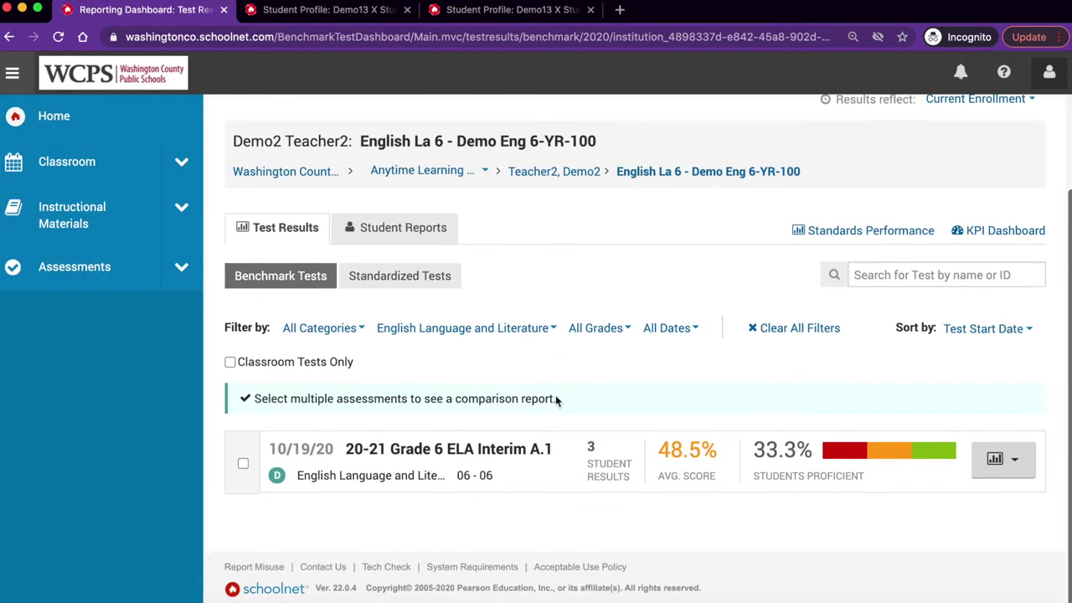
pyautogui.click(479, 449)
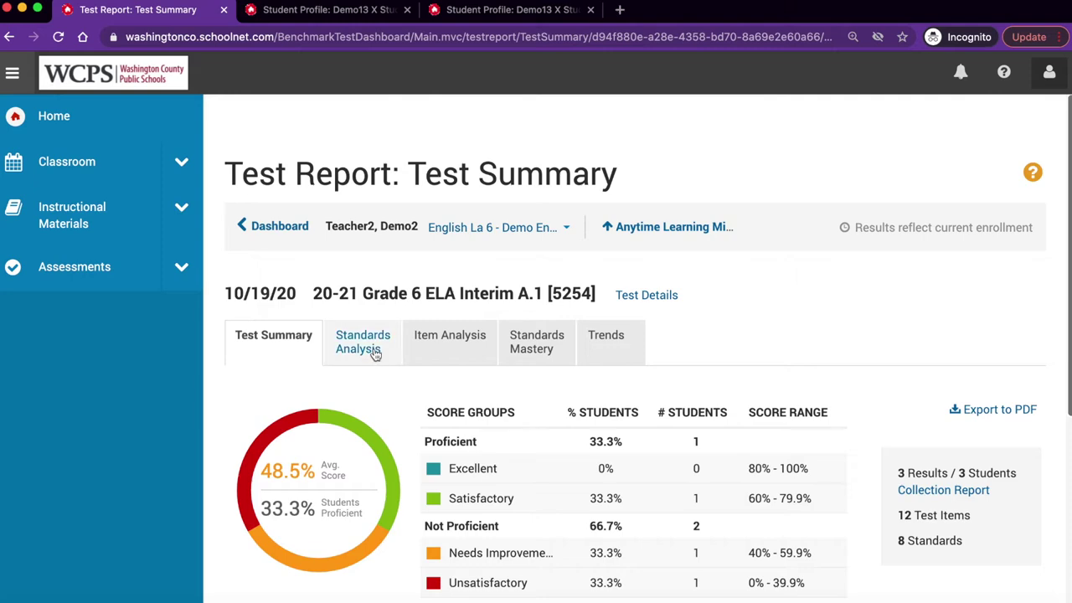
pyautogui.click(374, 352)
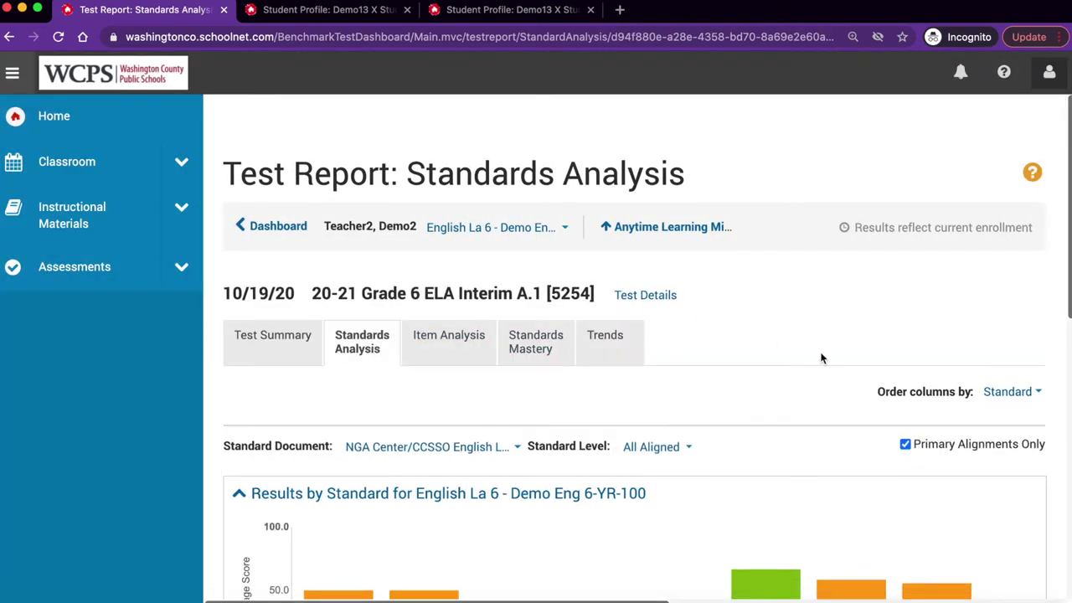
# Examine the results-by-standard chart and view the details of the second bar's standard
pyautogui.scroll(-4, 821, 358)
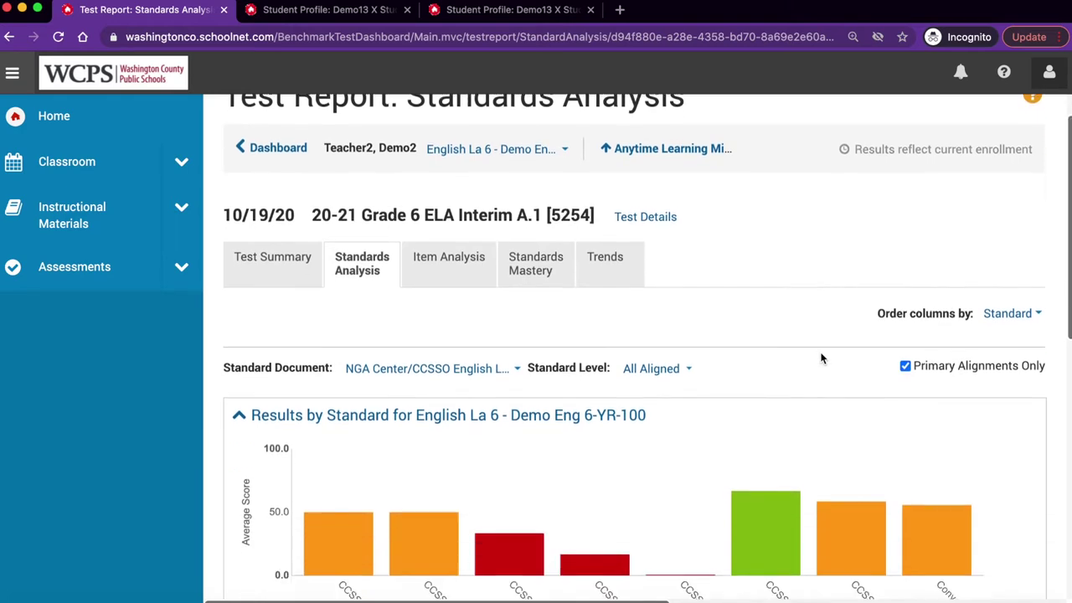
pyautogui.scroll(-1, 821, 359)
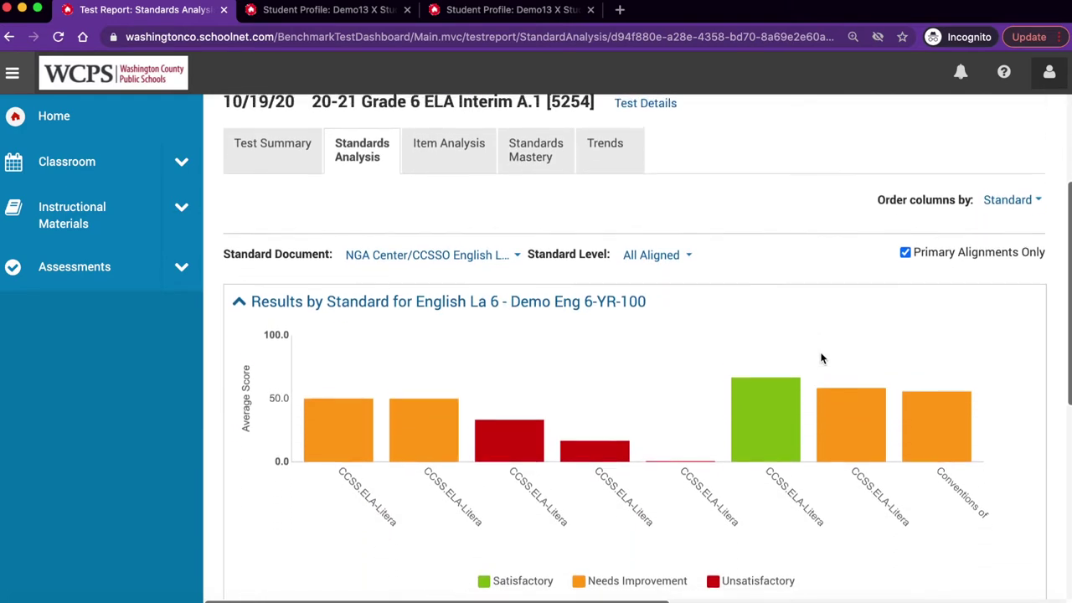
pyautogui.scroll(1, 821, 358)
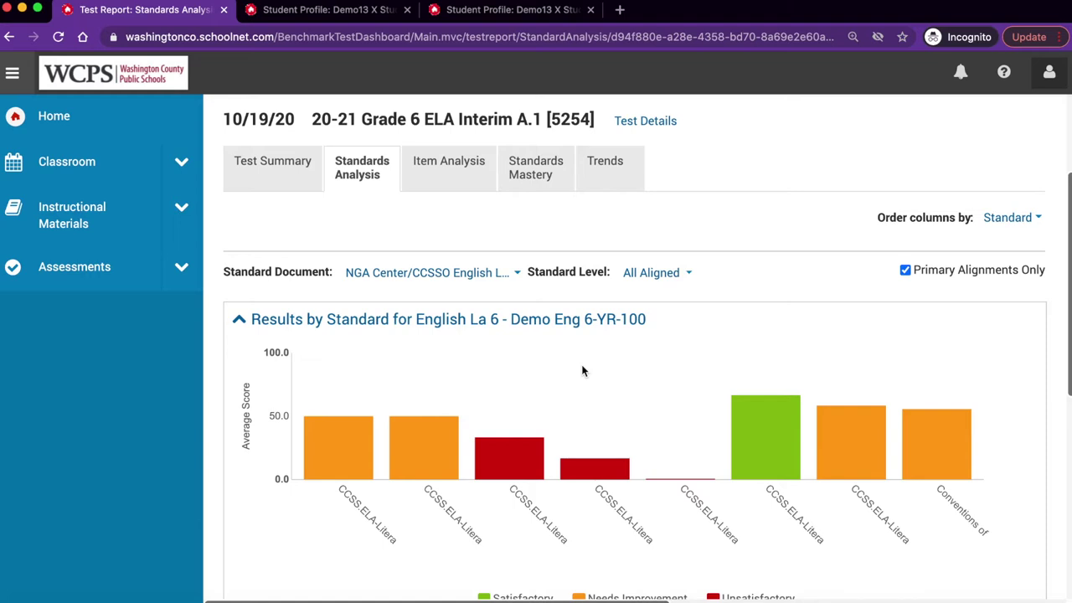
pyautogui.moveTo(428, 452)
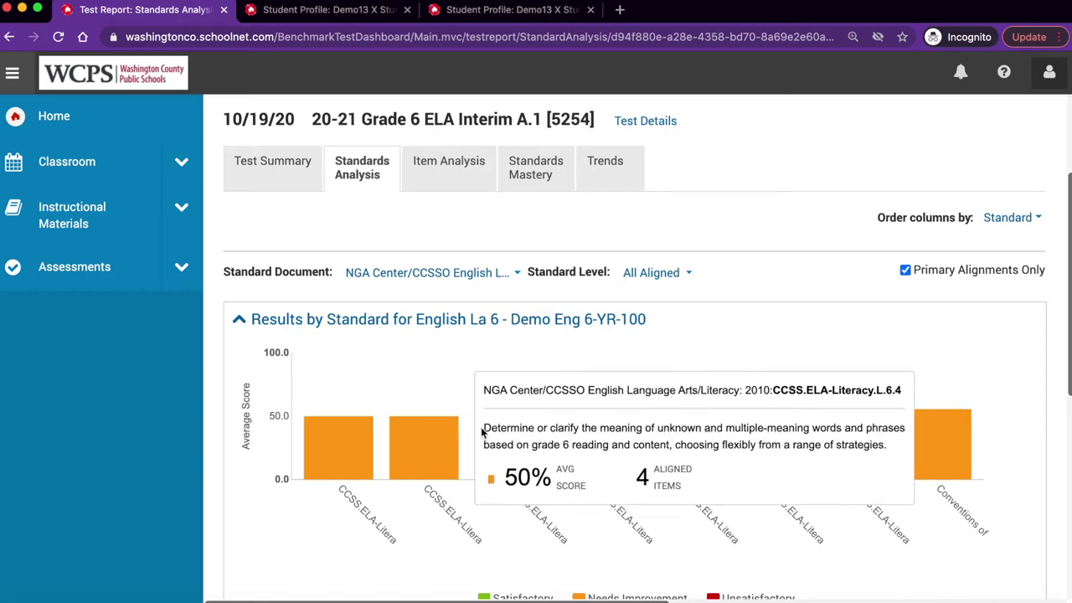
# Order the chart columns by Performance (High) and then by Performance (Low)
pyautogui.click(1039, 219)
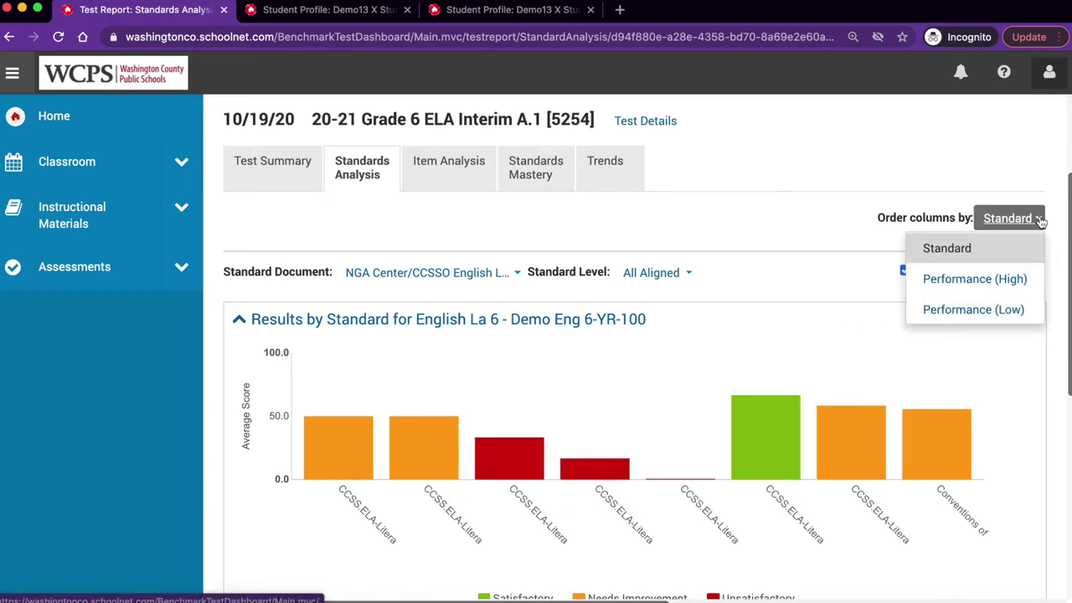
pyautogui.click(978, 280)
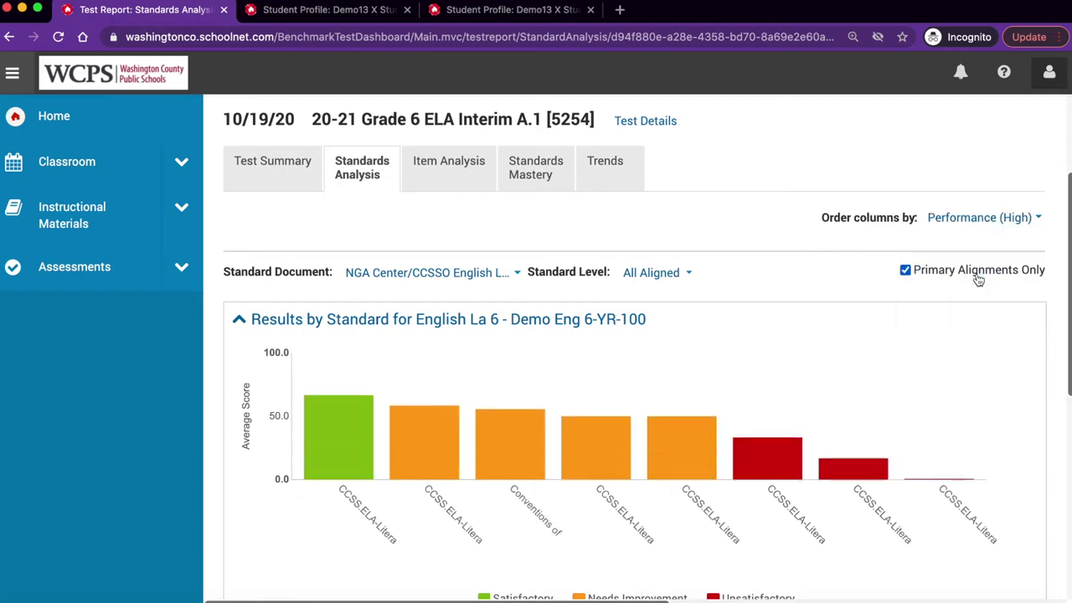
pyautogui.click(1018, 219)
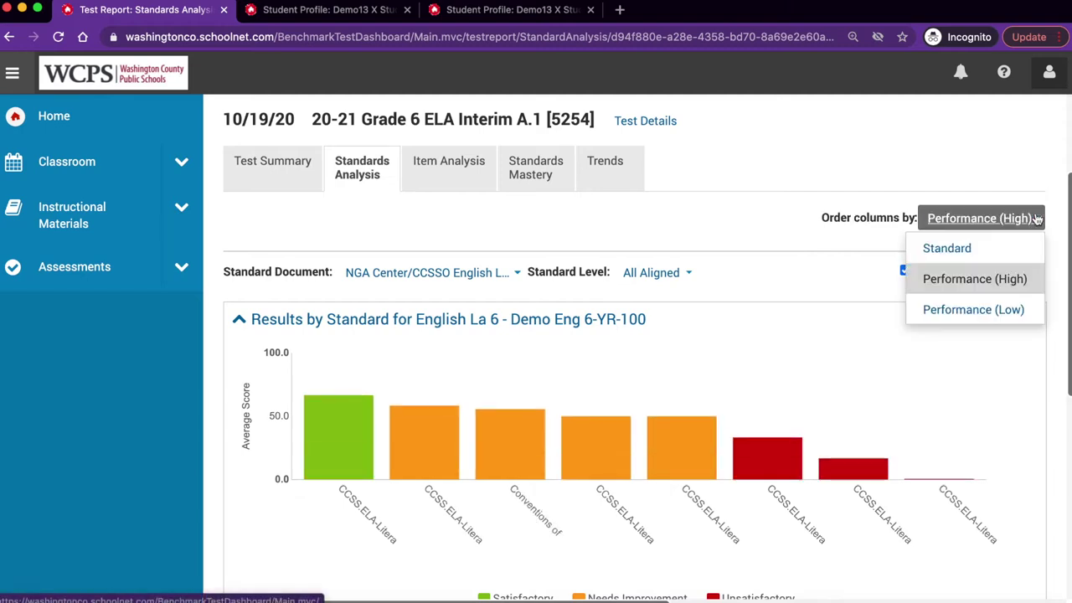
pyautogui.click(993, 307)
# Examine the student performance comparison table, checking the number of aligned items and average scores across the standards
pyautogui.scroll(-3, 964, 335)
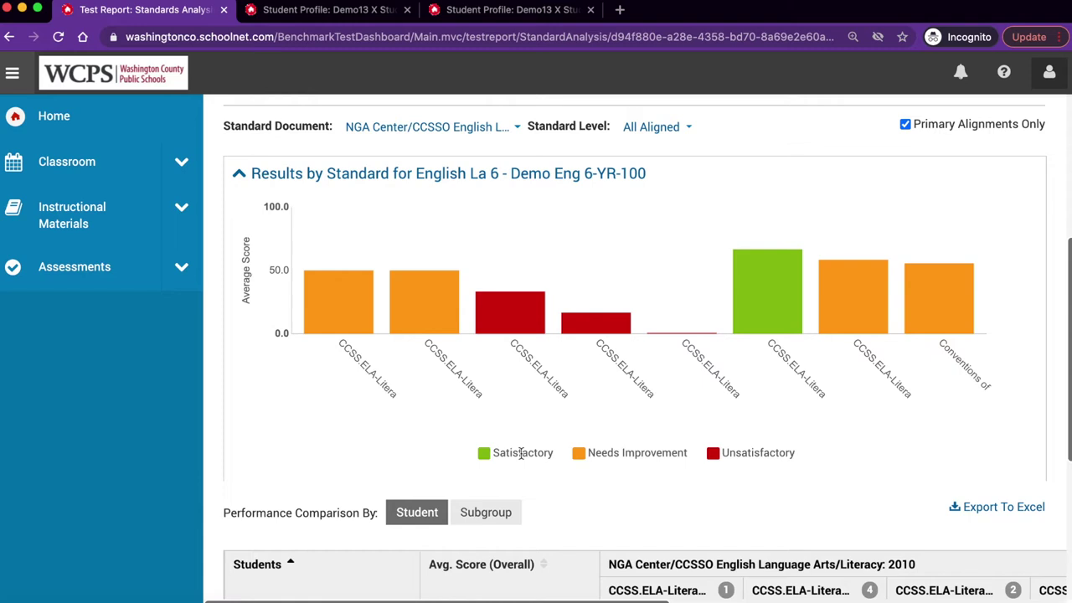
pyautogui.scroll(-4, 521, 453)
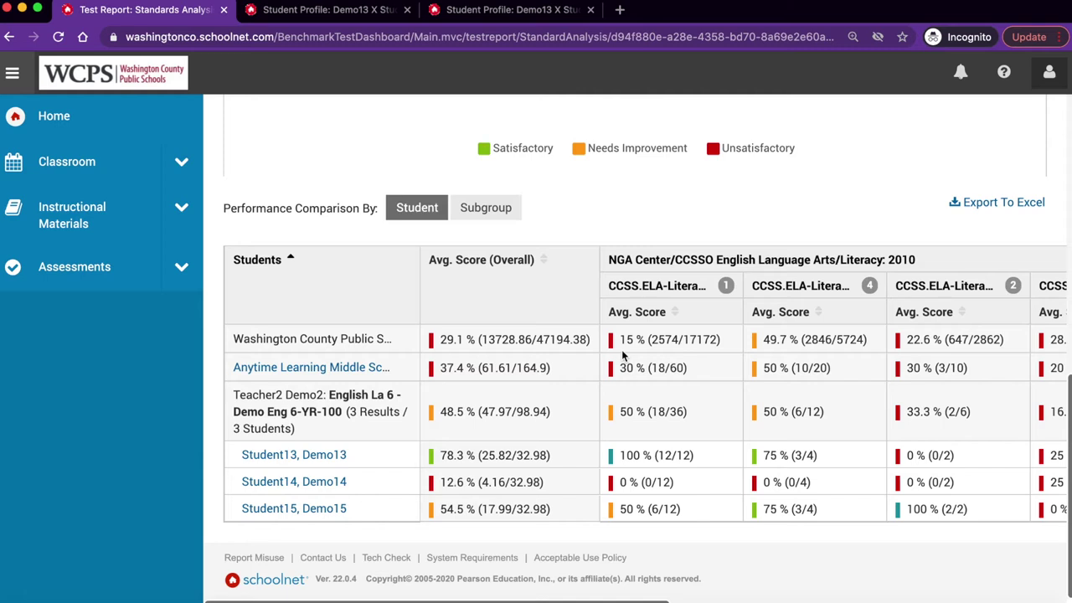
pyautogui.moveTo(730, 288)
pyautogui.moveTo(875, 288)
pyautogui.moveTo(1018, 288)
pyautogui.hscroll(3, 1019, 285)
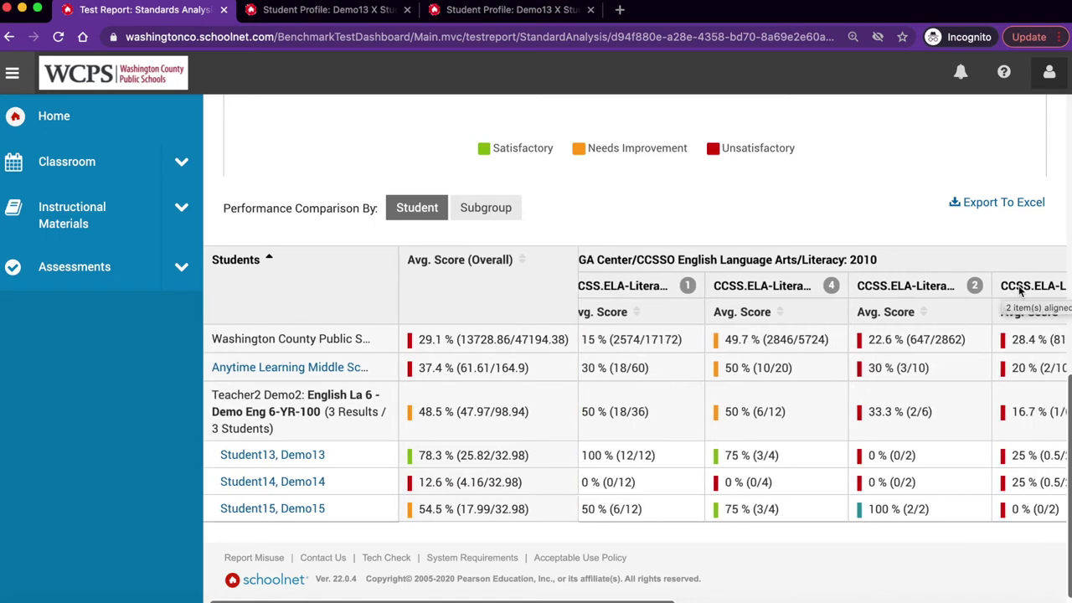
pyautogui.hscroll(2, 1019, 286)
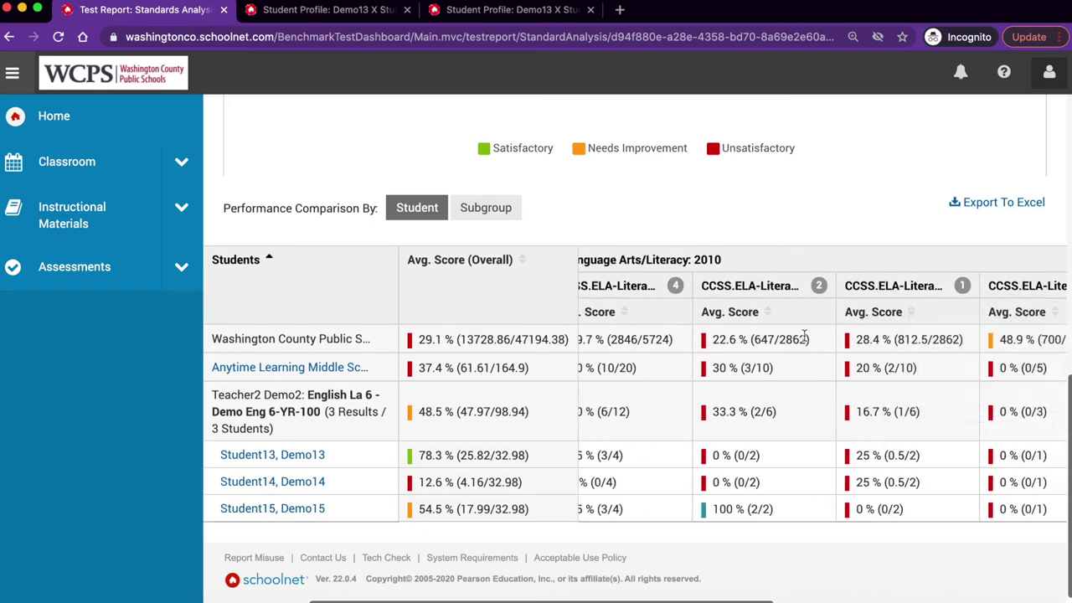
pyautogui.hscroll(3, 800, 335)
pyautogui.hscroll(-5, 800, 335)
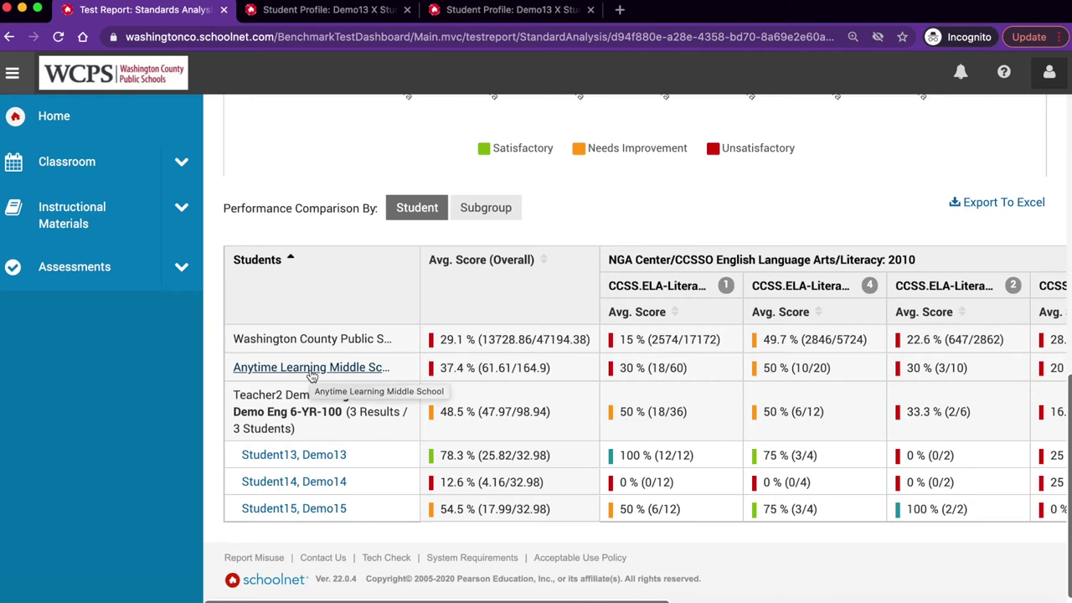
# View the first listed student's profile and return to the Standards Analysis report
pyautogui.click(297, 455)
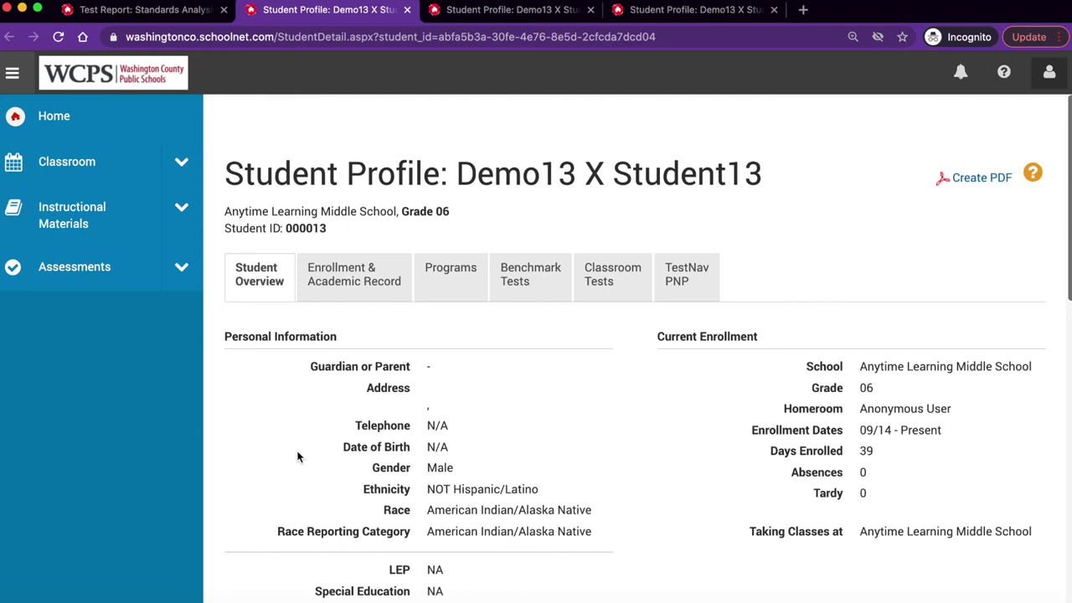
pyautogui.click(142, 9)
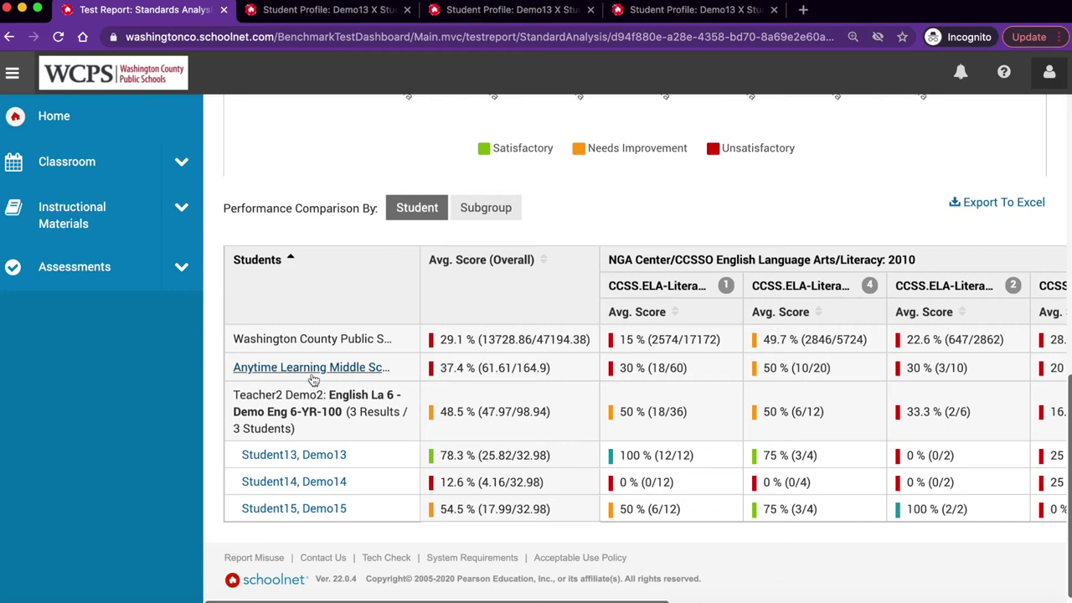
# Open the Anytime Learning Middle School standards results and expand the teacher's row in the comparison table to list the sections
pyautogui.click(312, 375)
pyautogui.scroll(-5, 656, 376)
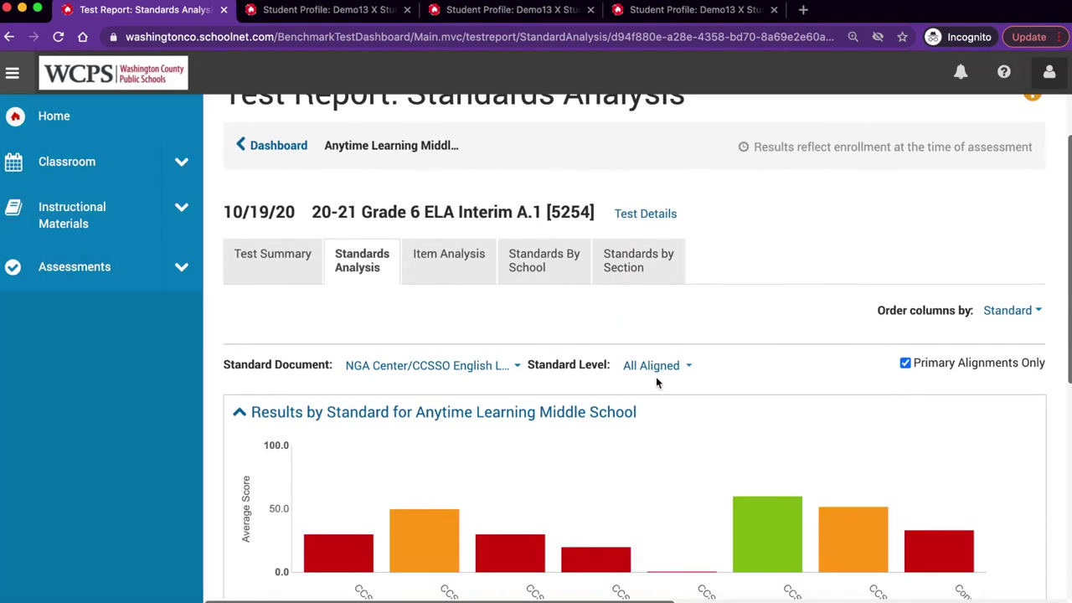
pyautogui.scroll(-7, 656, 383)
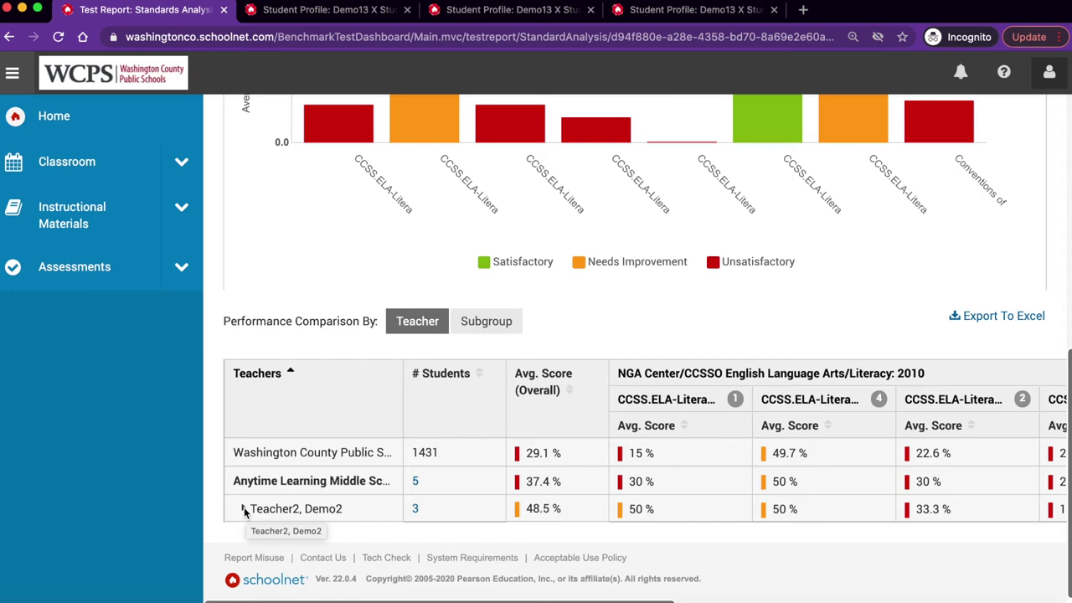
pyautogui.click(244, 510)
pyautogui.scroll(-1, 245, 512)
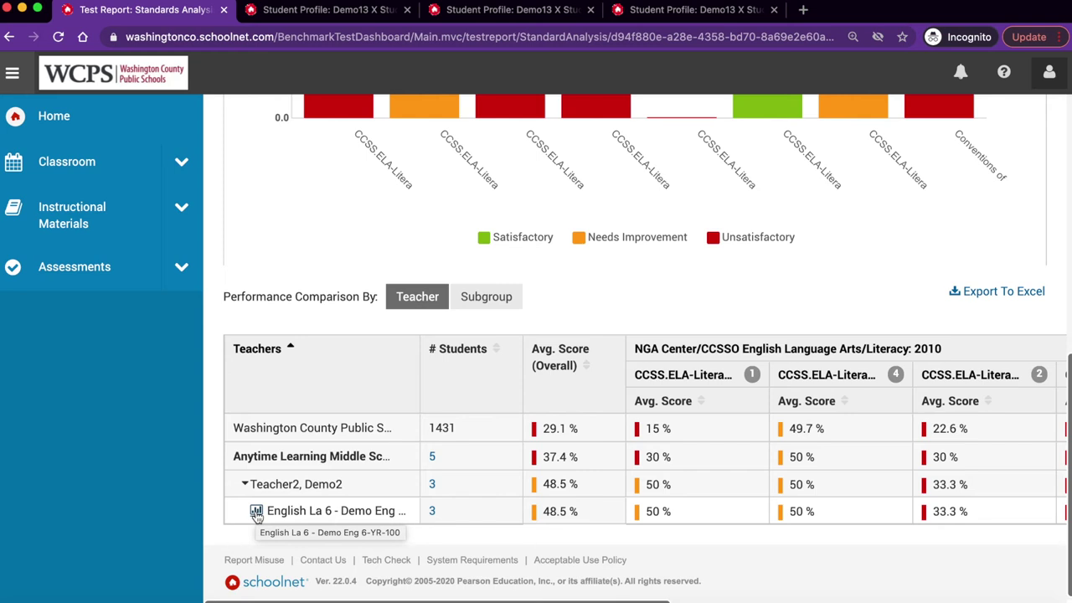
# Open the Standards Analysis for the English La 6 section under the teacher and go to its student comparison table
pyautogui.click(257, 511)
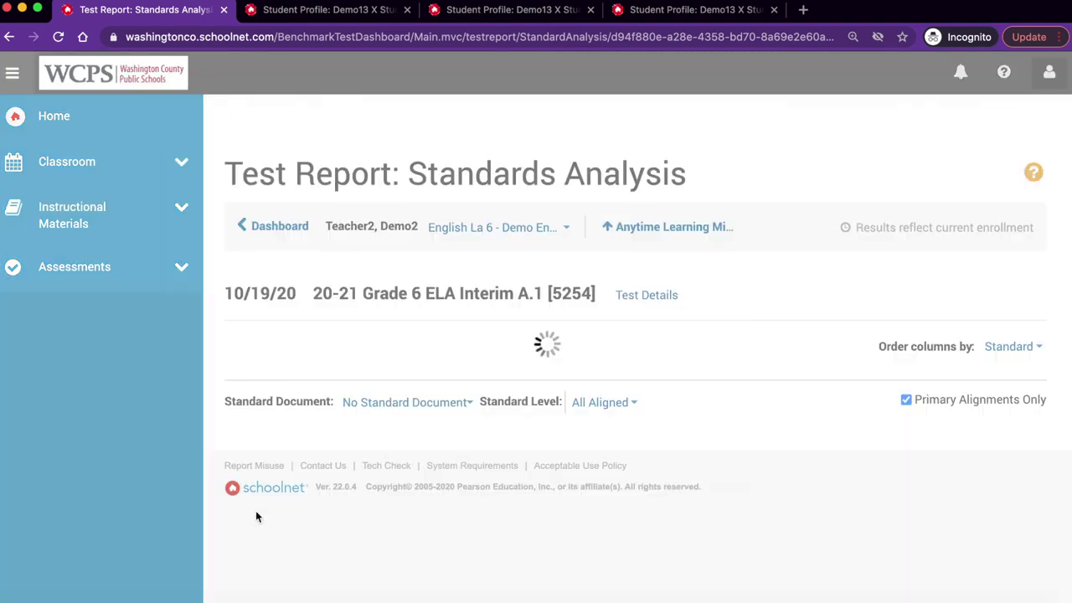
pyautogui.scroll(-5, 652, 429)
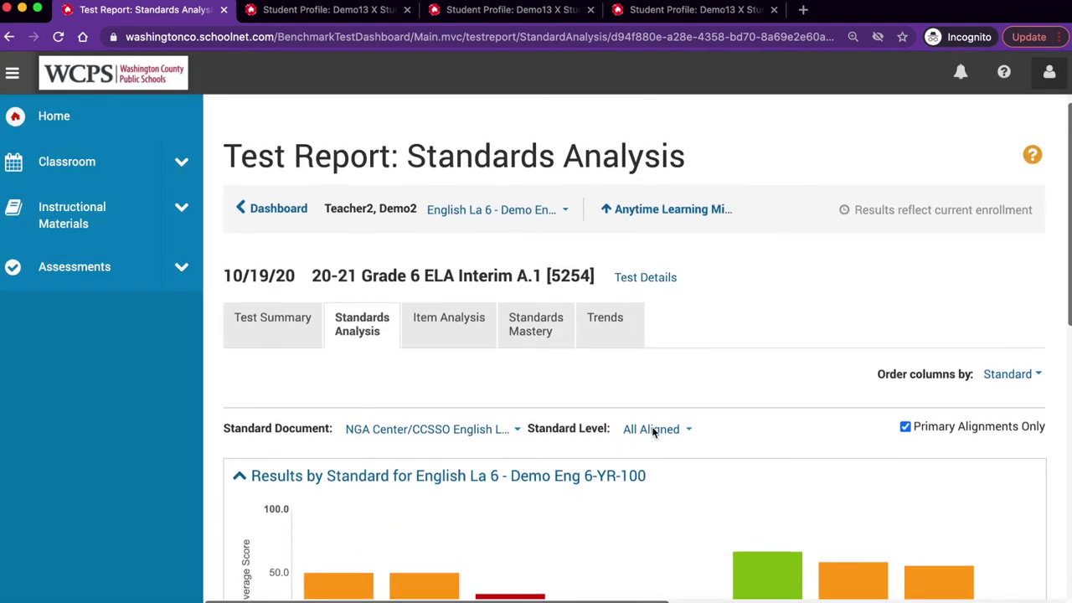
pyautogui.scroll(-4, 653, 433)
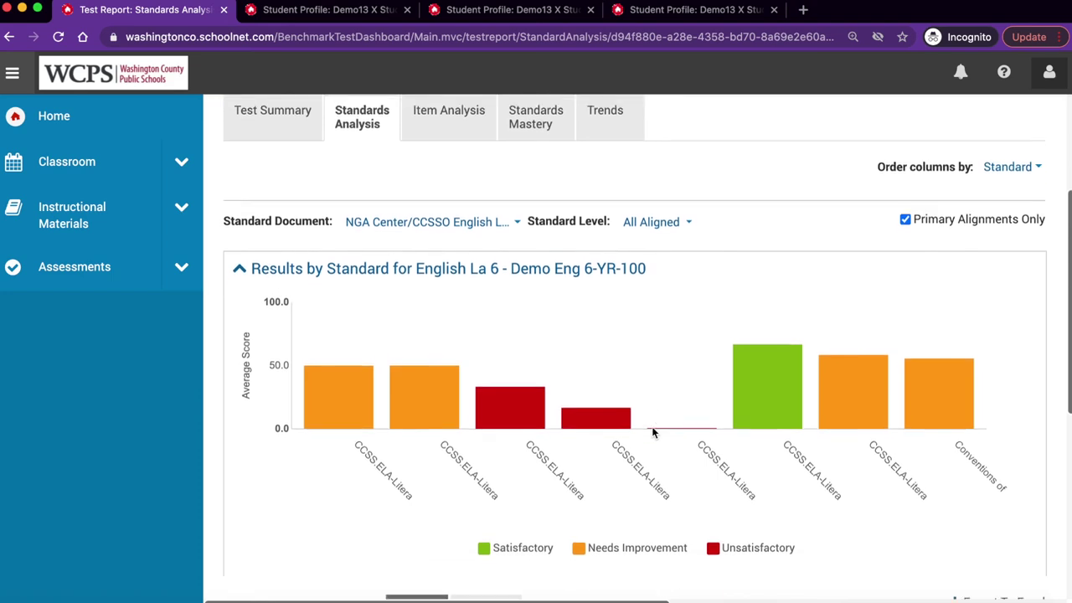
pyautogui.scroll(-5, 652, 427)
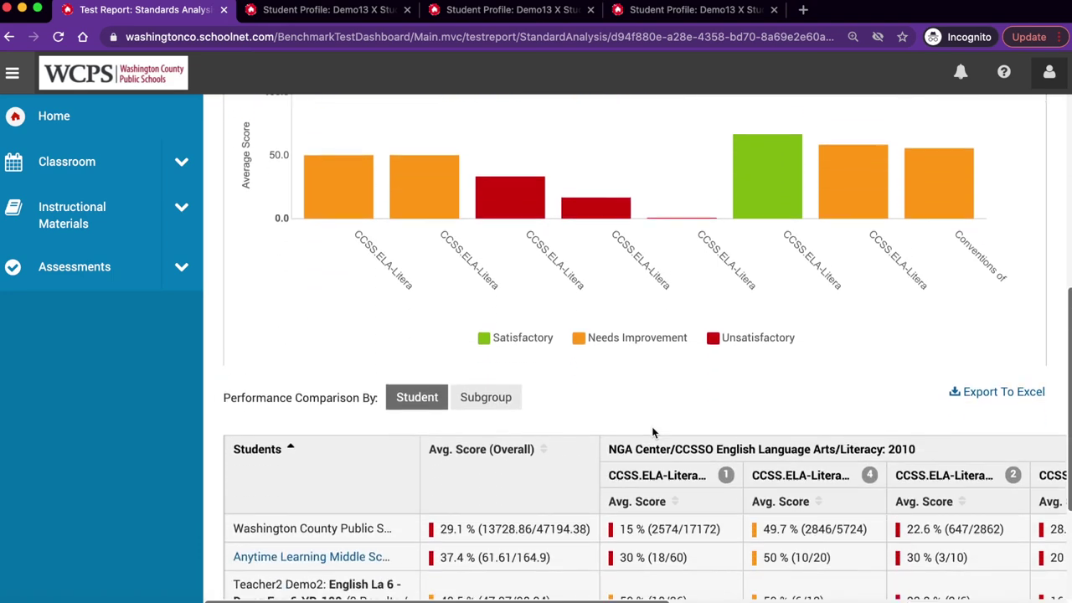
pyautogui.scroll(-2, 652, 426)
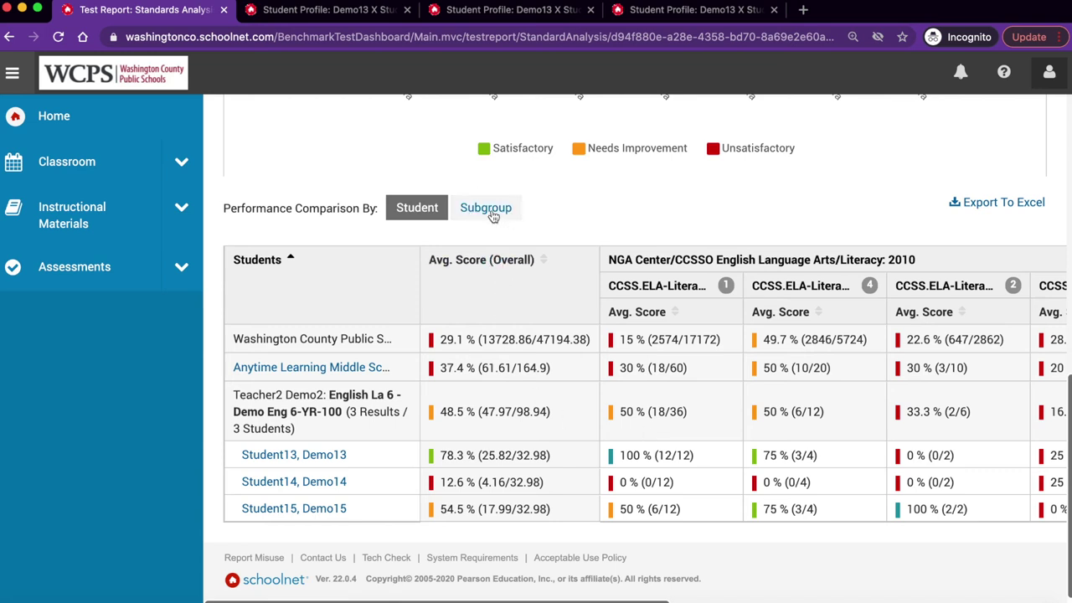
# Compare the section's performance by subgroup and export the table to Excel
pyautogui.click(492, 213)
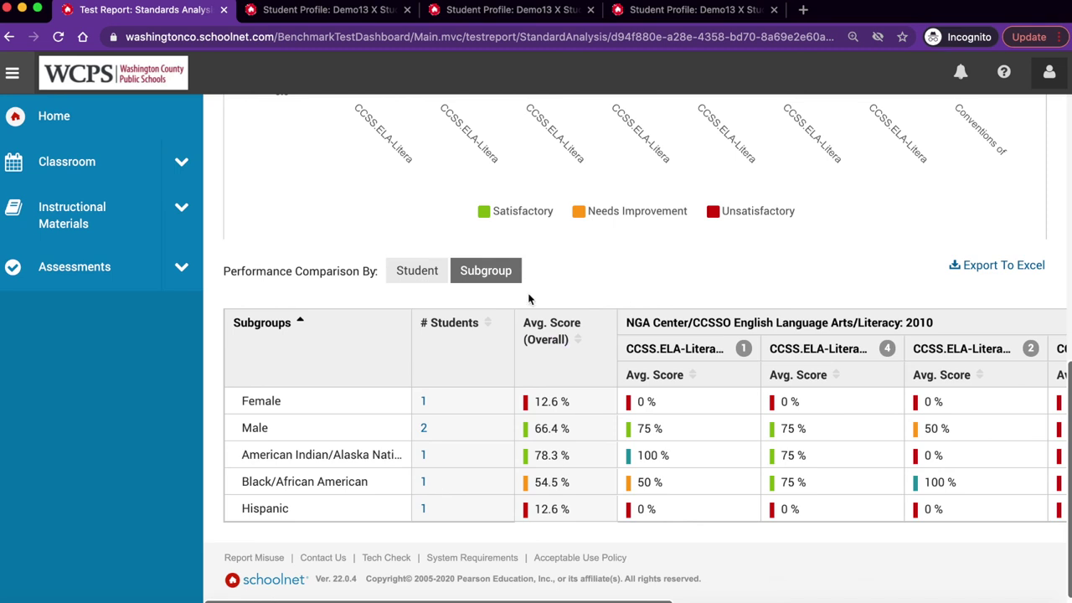
pyautogui.scroll(2, 728, 227)
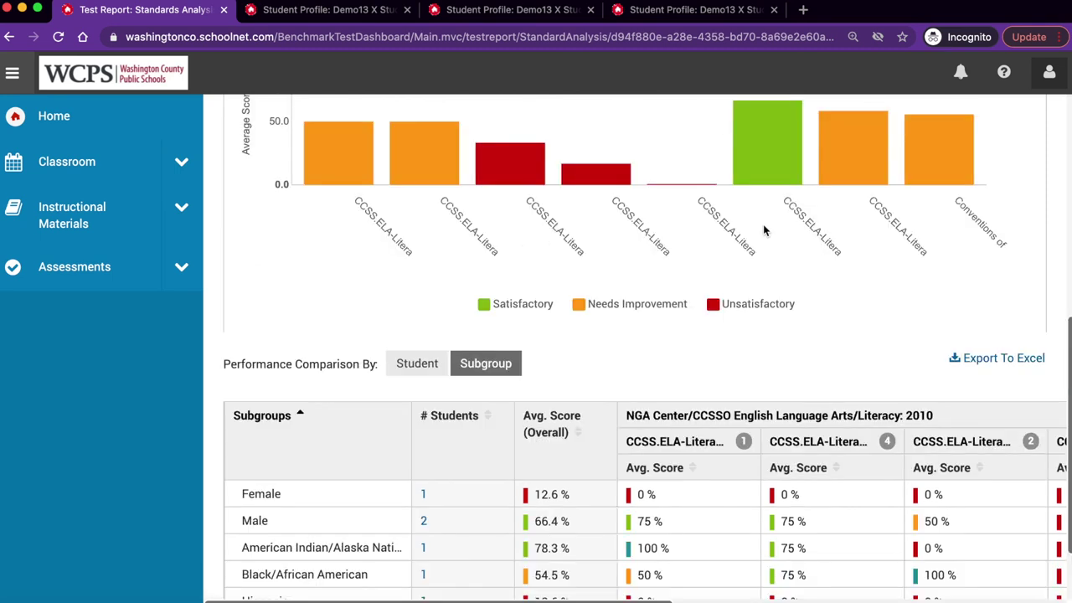
pyautogui.click(997, 360)
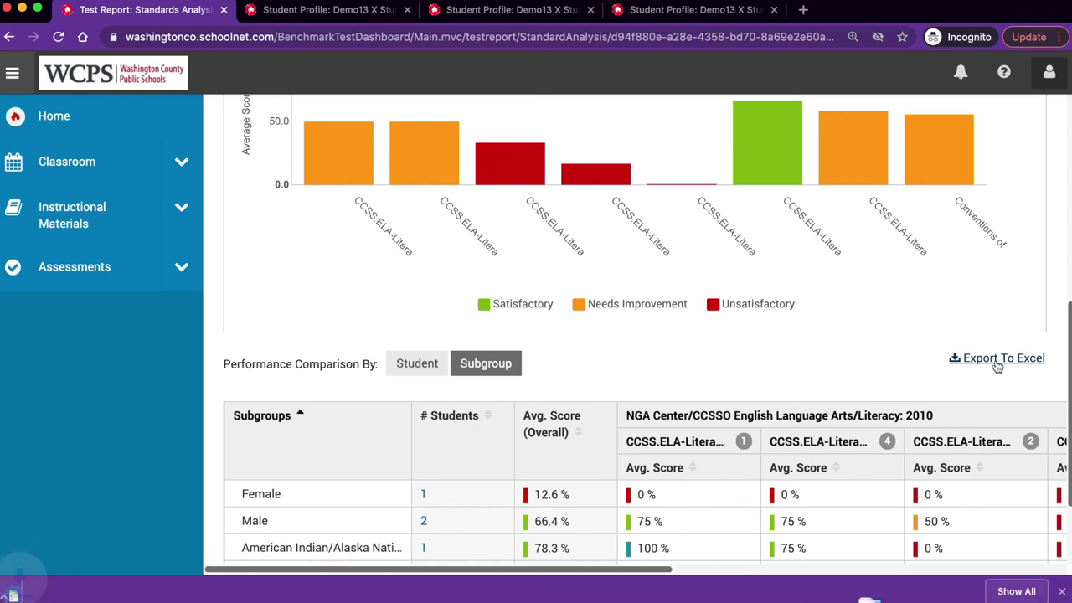